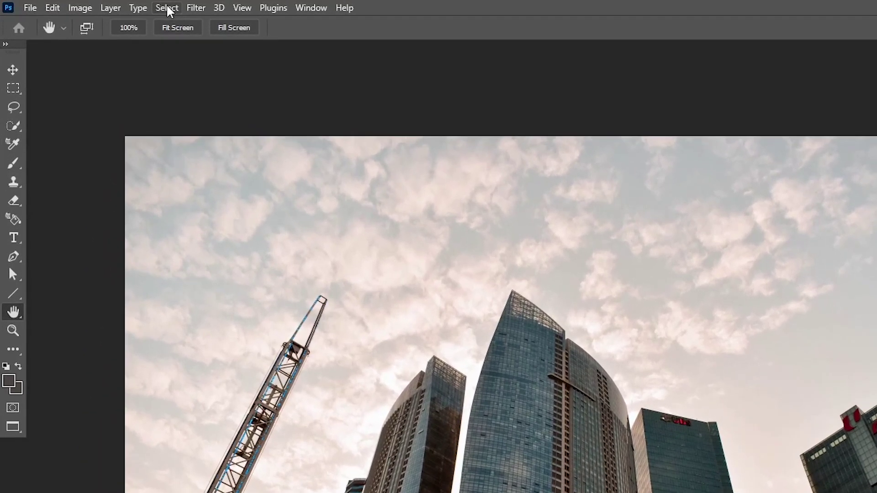
# Step: Use Select > Sky to select the sky around the skyscrapers and crane
pyautogui.click(108, 5)
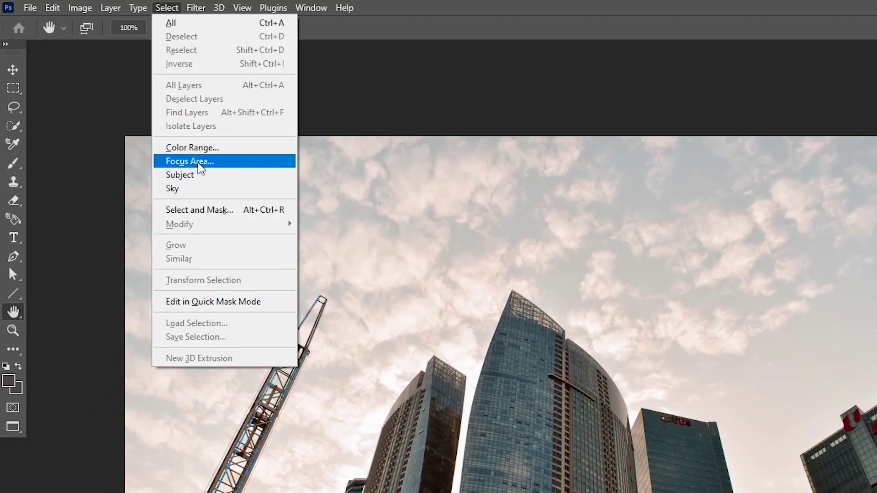
pyautogui.click(197, 188)
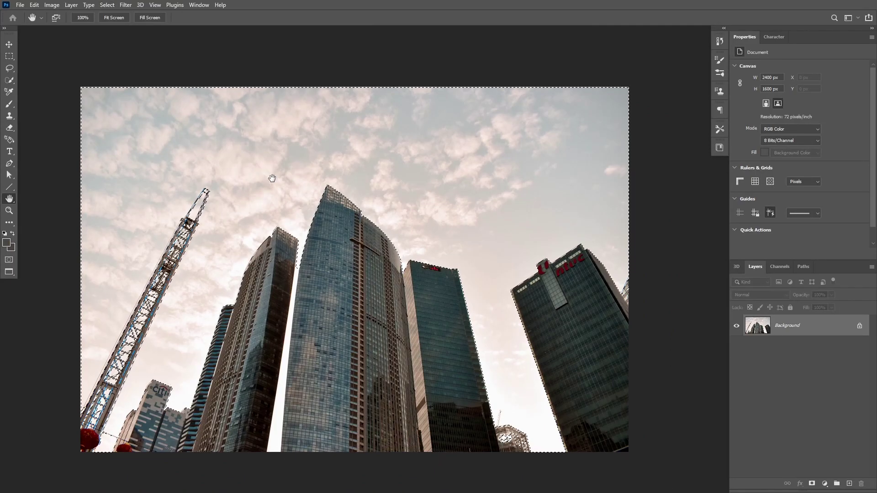
pyautogui.press('q')
pyautogui.press('q')
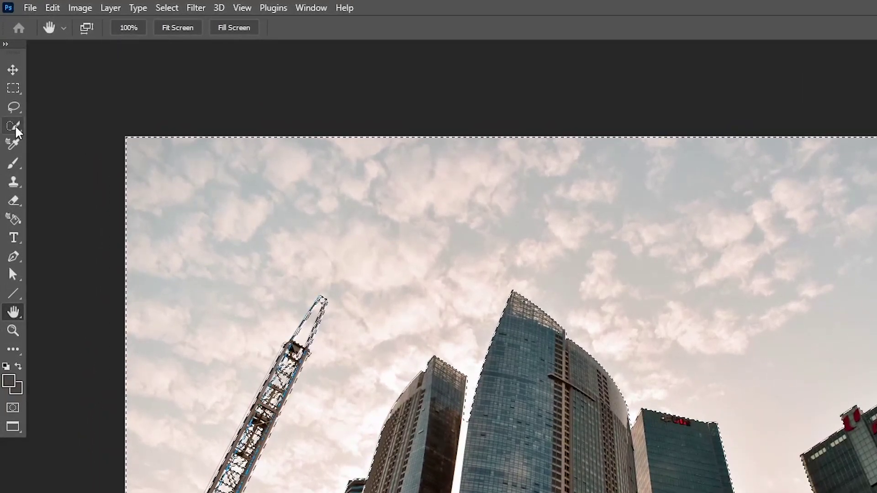
# Step: In Select and Mask, refine the selection edge between the two central towers
pyautogui.click(16, 129)
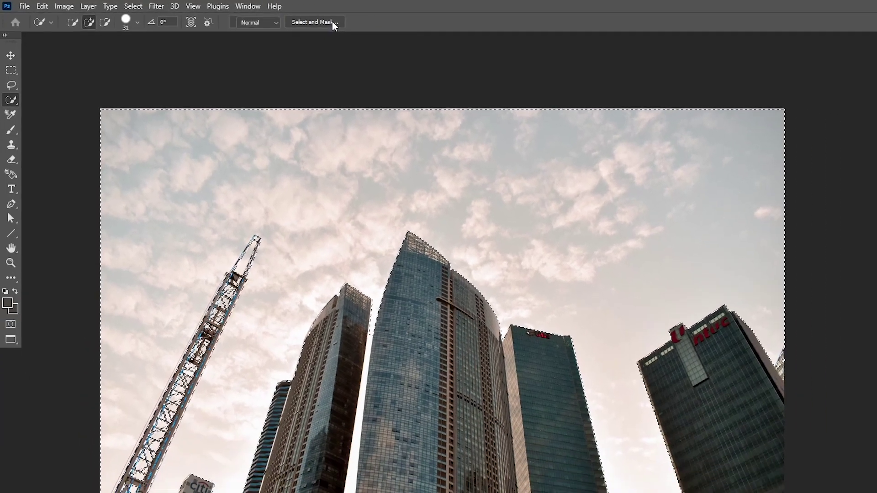
pyautogui.click(419, 28)
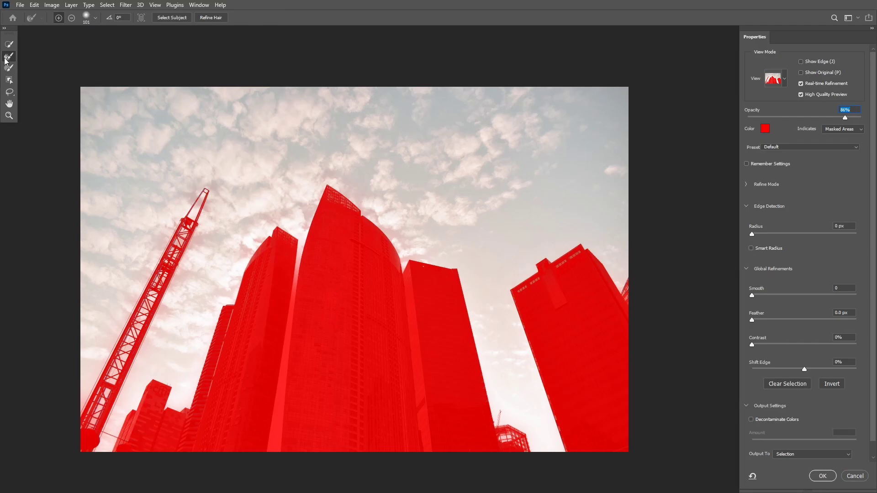
pyautogui.click(6, 60)
pyautogui.moveTo(300, 246)
pyautogui.mouseDown()
pyautogui.moveTo(269, 452)
pyautogui.moveTo(281, 412)
pyautogui.moveTo(280, 442)
pyautogui.mouseUp()
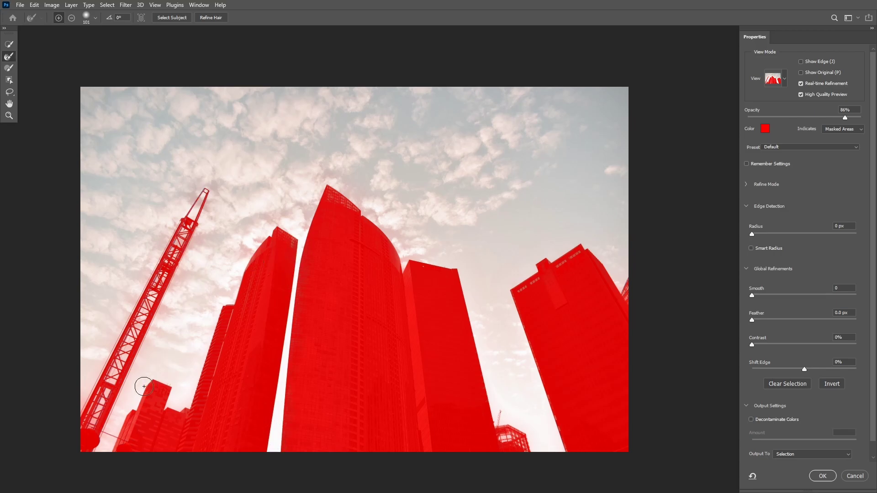
pyautogui.scroll(1, 313, 254)
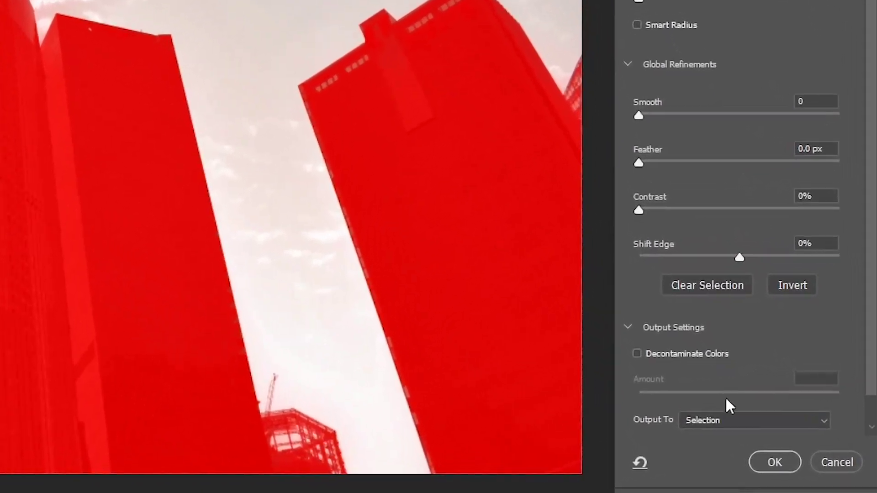
# Step: Output the refined sky selection as a layer mask on Layer 0
pyautogui.click(796, 453)
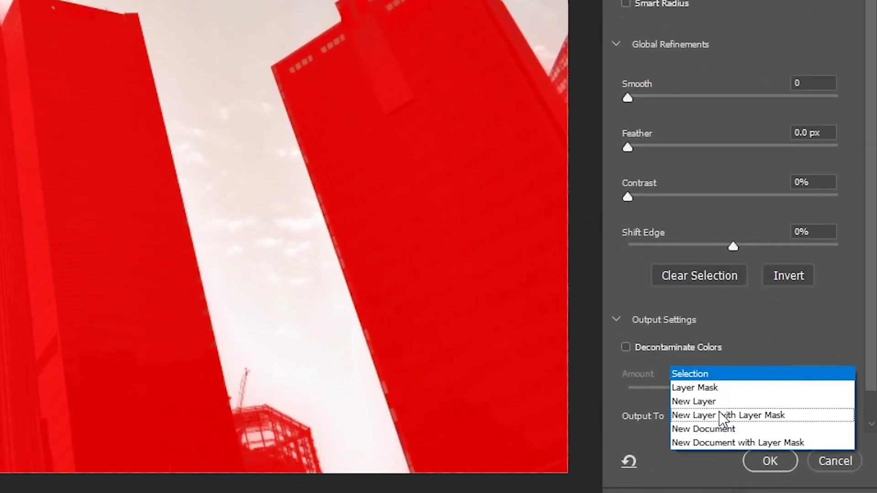
pyautogui.click(726, 388)
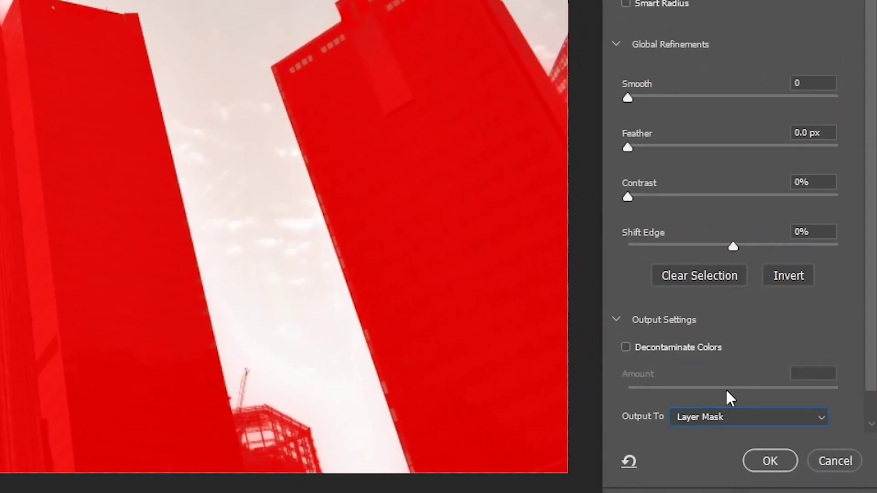
pyautogui.click(764, 457)
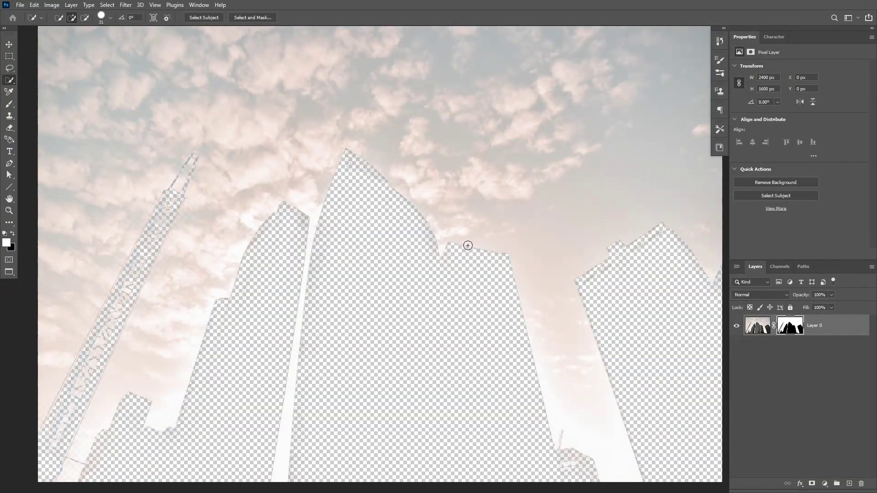
# Step: Invert Layer 0's mask so the buildings are kept, and view the mask in grayscale
pyautogui.press('h')
pyautogui.scroll(-2, 455, 250)
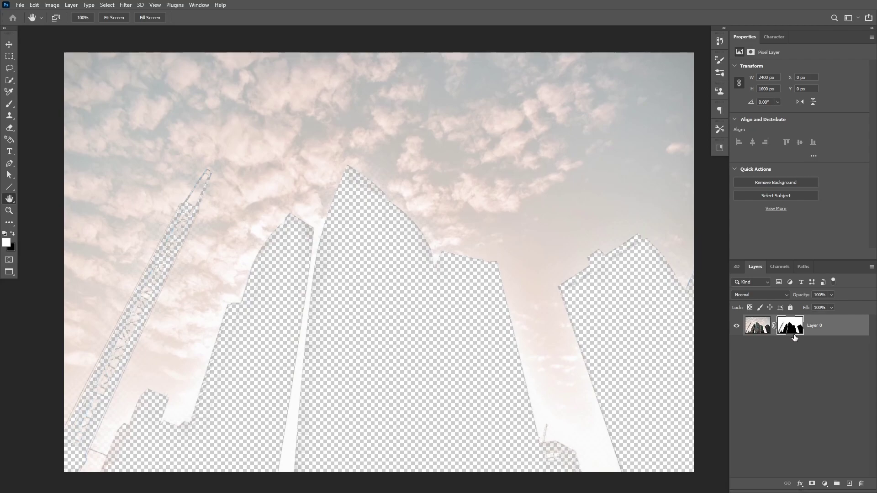
pyautogui.click(795, 333)
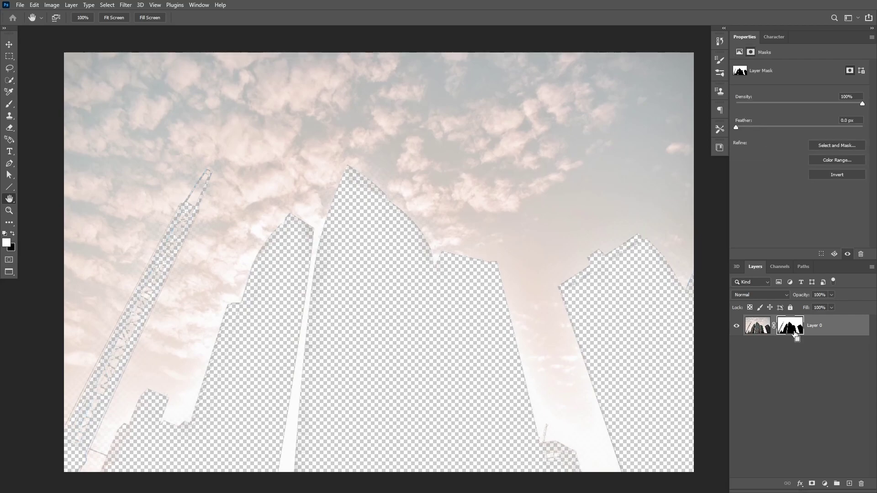
pyautogui.hotkey('ctrl', 'i')
pyautogui.keyDown('alt'); pyautogui.click(790, 328); pyautogui.keyUp('alt')
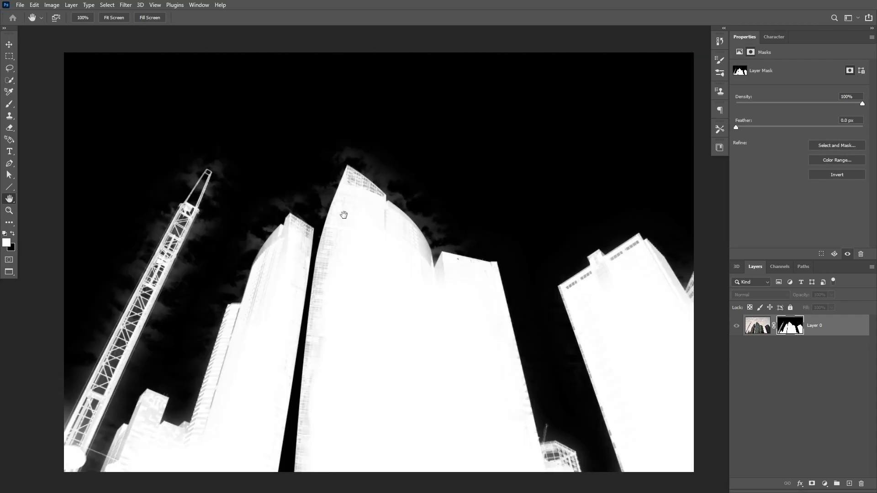
# Step: Paint white over the buildings and crane with an Overlay-mode brush, keeping the sky black
pyautogui.hotkey('ctrl', '+')
pyautogui.press('b')
pyautogui.click(135, 17)
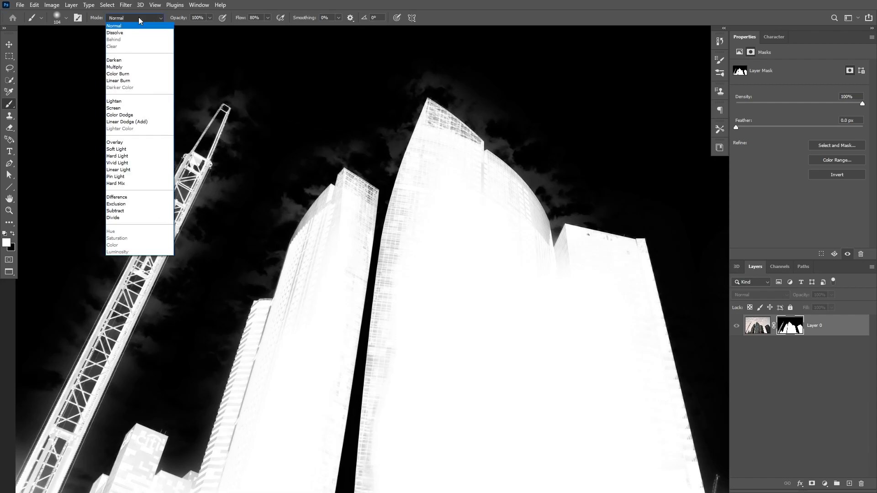
pyautogui.click(128, 143)
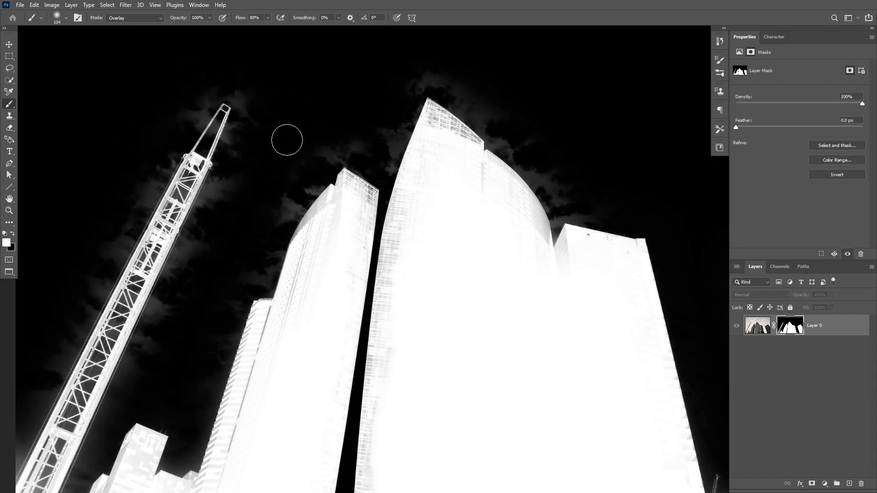
pyautogui.press('x')
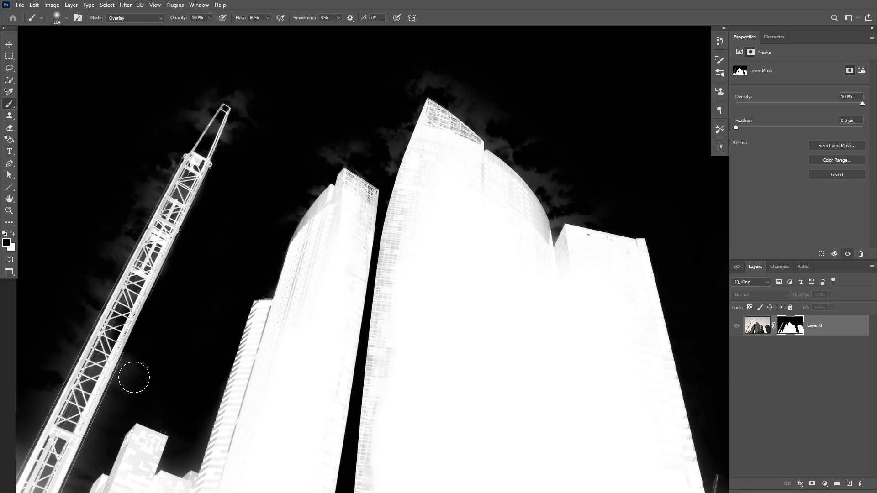
pyautogui.moveTo(133, 374); pyautogui.dragTo(216, 229)
pyautogui.press('x')
pyautogui.moveTo(169, 361)
pyautogui.mouseDown()
pyautogui.moveTo(220, 328)
pyautogui.moveTo(307, 296)
pyautogui.moveTo(395, 73)
pyautogui.mouseUp()
pyautogui.moveTo(424, 176); pyautogui.dragTo(384, 336)
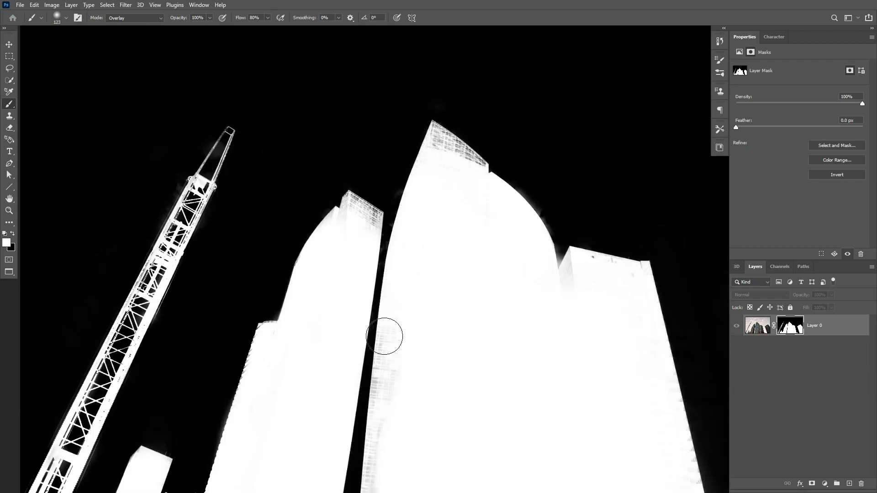
pyautogui.scroll(-5, 383, 415)
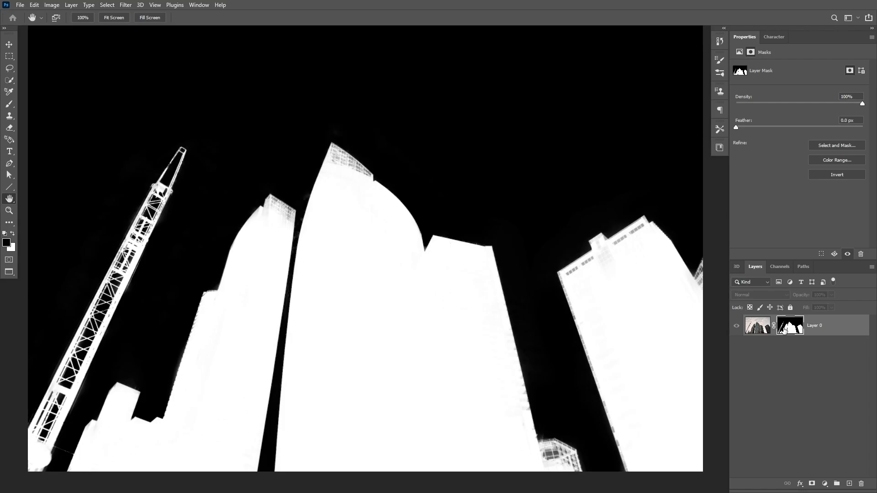
# Step: Disable Layer 0's mask and draw a loose lasso selection around the towers and crane
pyautogui.keyDown('alt'); pyautogui.click(786, 330); pyautogui.keyUp('alt')
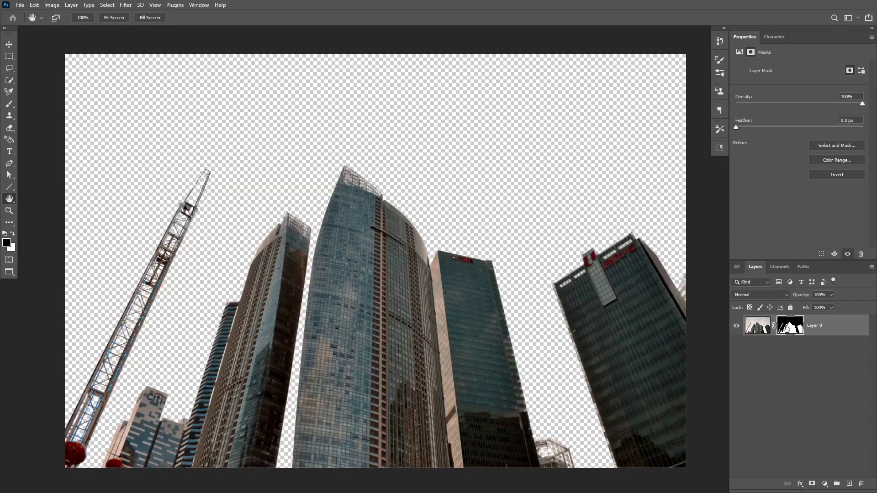
pyautogui.keyDown('shift'); pyautogui.click(786, 328); pyautogui.keyUp('shift')
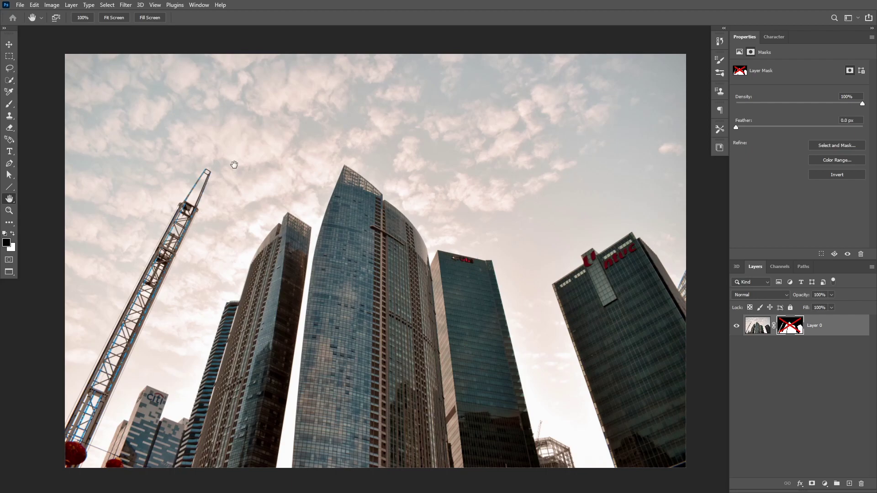
pyautogui.click(6, 70)
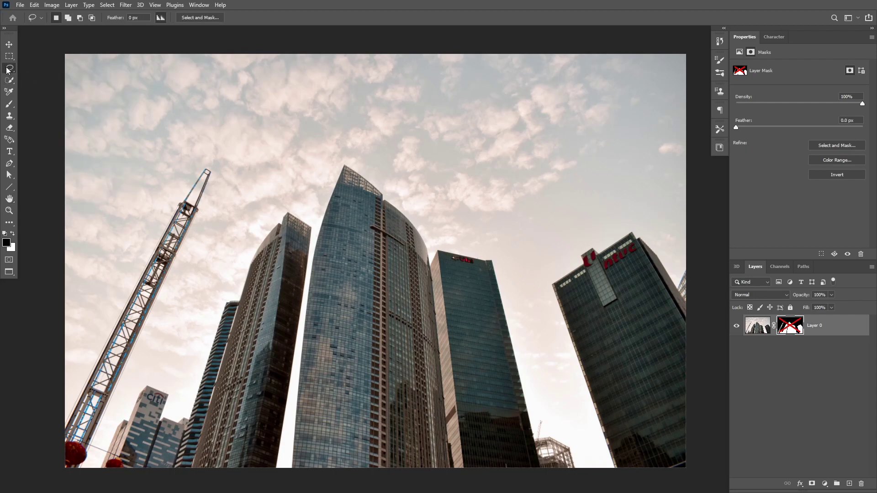
pyautogui.moveTo(67, 433)
pyautogui.mouseDown()
pyautogui.moveTo(77, 391)
pyautogui.moveTo(157, 331)
pyautogui.moveTo(169, 390)
pyautogui.moveTo(224, 305)
pyautogui.moveTo(311, 221)
pyautogui.moveTo(462, 254)
pyautogui.moveTo(539, 425)
pyautogui.moveTo(596, 452)
pyautogui.moveTo(588, 245)
pyautogui.moveTo(479, 470)
pyautogui.moveTo(146, 475)
pyautogui.mouseUp()
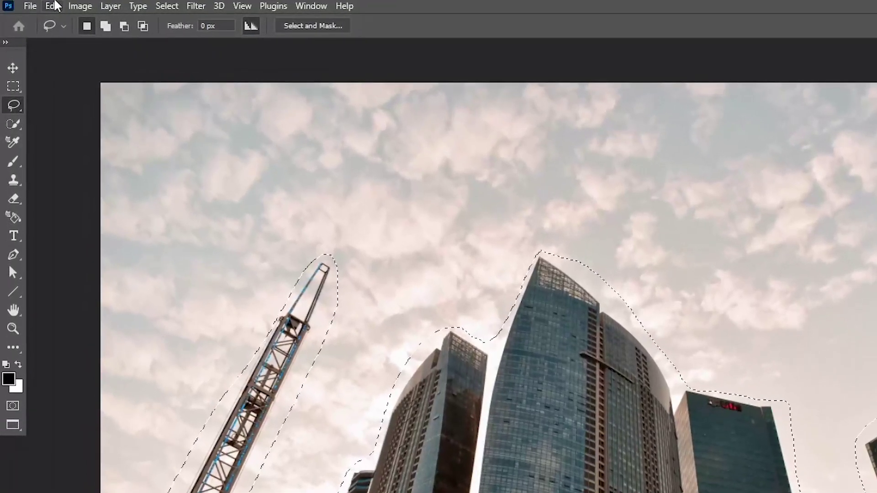
# Step: Content-Aware Fill the selected buildings with sky on a new layer, sampling the right-hand sky
pyautogui.click(53, 6)
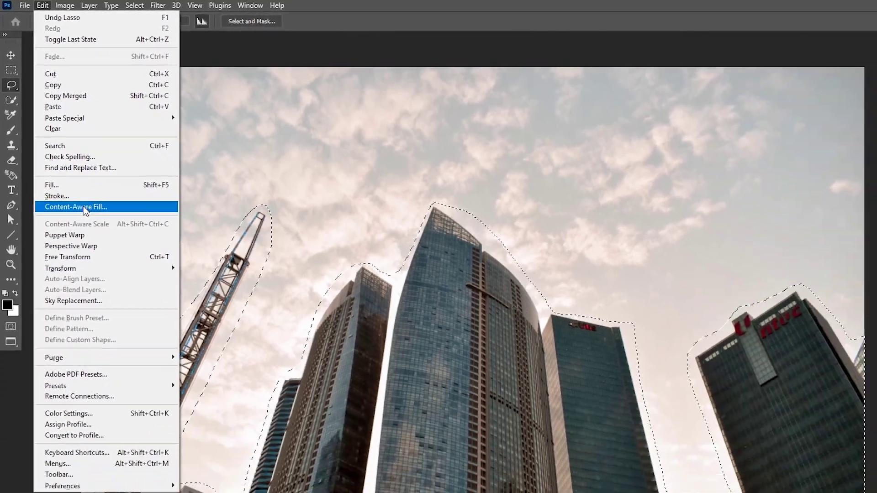
pyautogui.click(84, 207)
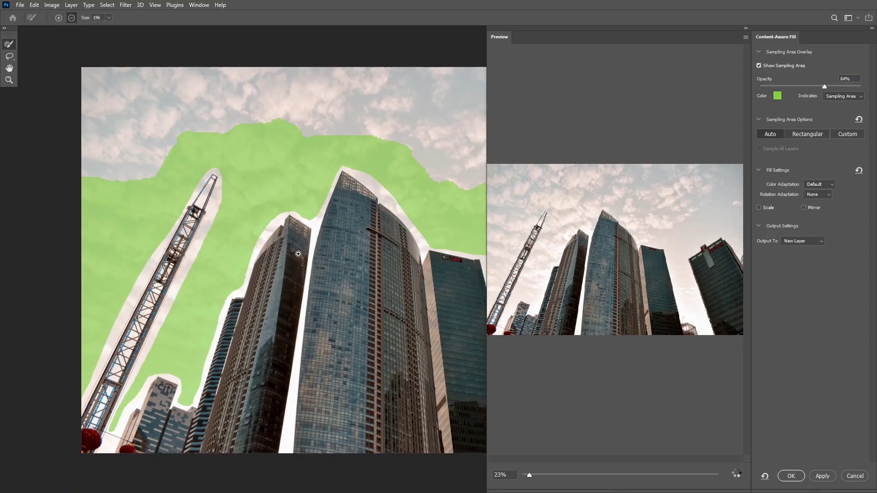
pyautogui.keyDown('alt'); pyautogui.click(299, 254); pyautogui.keyUp('alt')
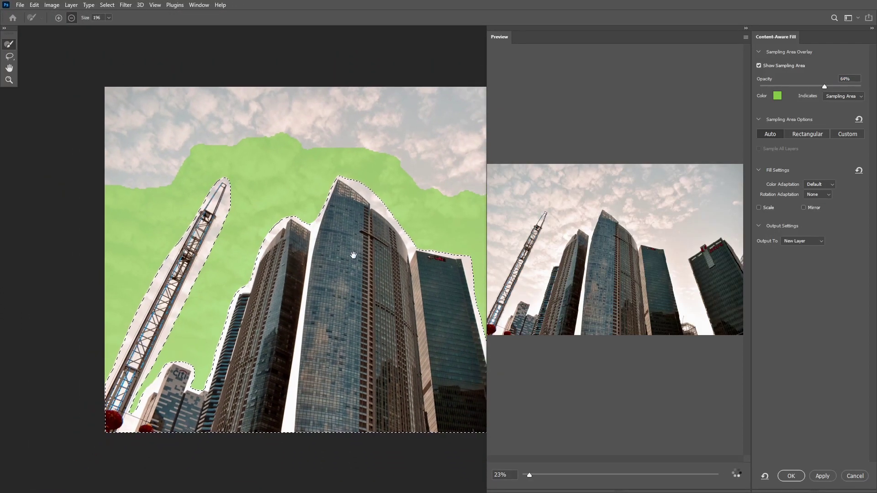
pyautogui.moveTo(352, 251); pyautogui.dragTo(248, 266)
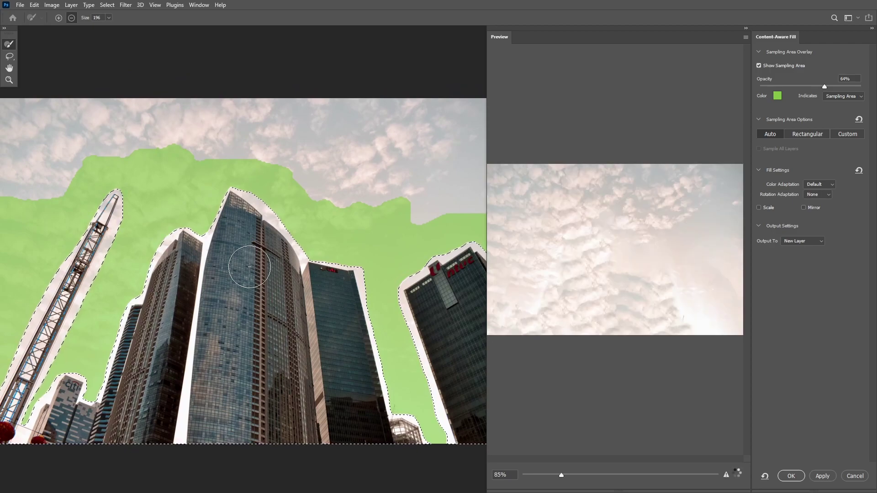
pyautogui.moveTo(301, 197)
pyautogui.mouseDown()
pyautogui.moveTo(333, 186)
pyautogui.moveTo(434, 199)
pyautogui.moveTo(475, 192)
pyautogui.mouseUp()
pyautogui.moveTo(422, 213); pyautogui.dragTo(369, 222)
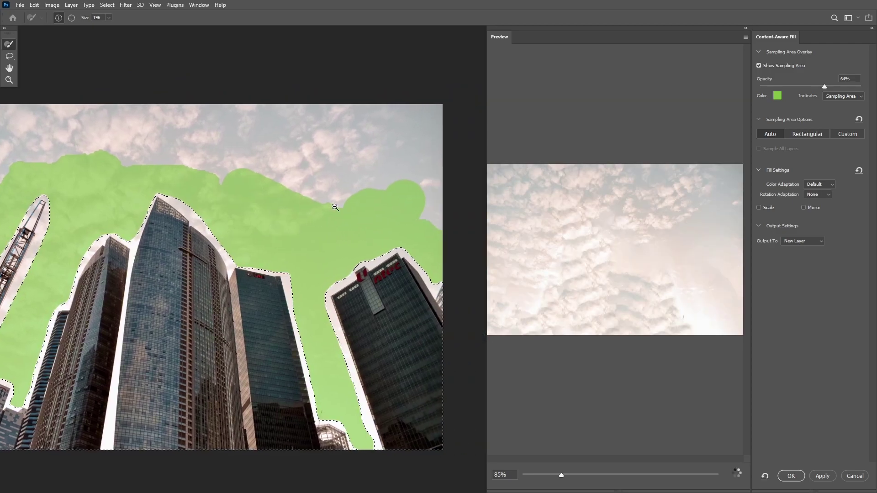
pyautogui.moveTo(306, 212)
pyautogui.mouseDown()
pyautogui.moveTo(421, 186)
pyautogui.moveTo(435, 205)
pyautogui.mouseUp()
pyautogui.moveTo(238, 208); pyautogui.dragTo(376, 209)
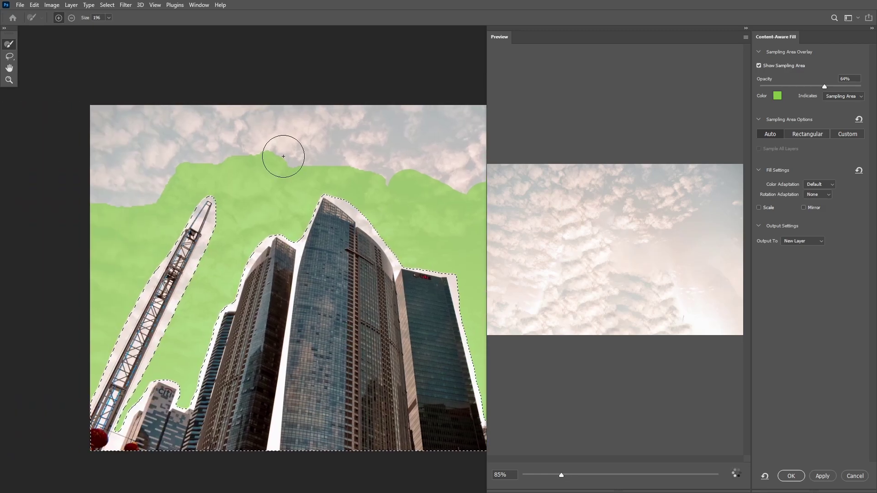
pyautogui.moveTo(284, 150)
pyautogui.mouseDown()
pyautogui.moveTo(205, 157)
pyautogui.moveTo(113, 196)
pyautogui.moveTo(302, 156)
pyautogui.moveTo(184, 158)
pyautogui.mouseUp()
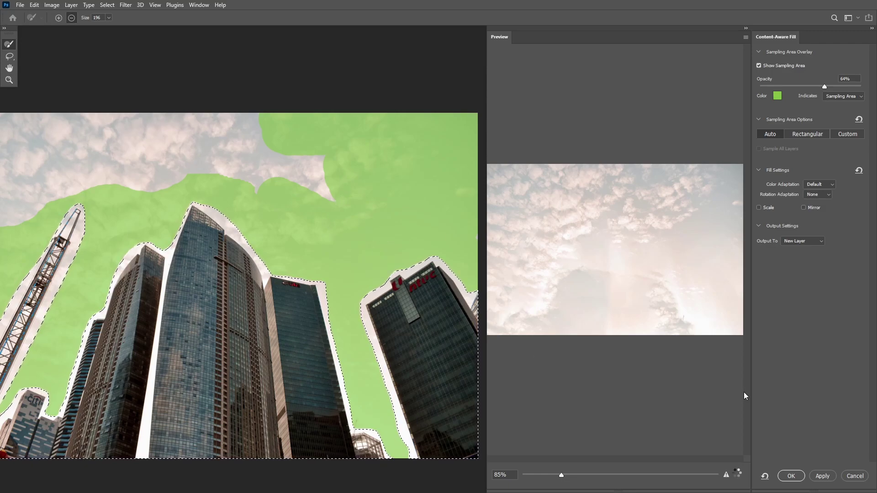
pyautogui.click(790, 476)
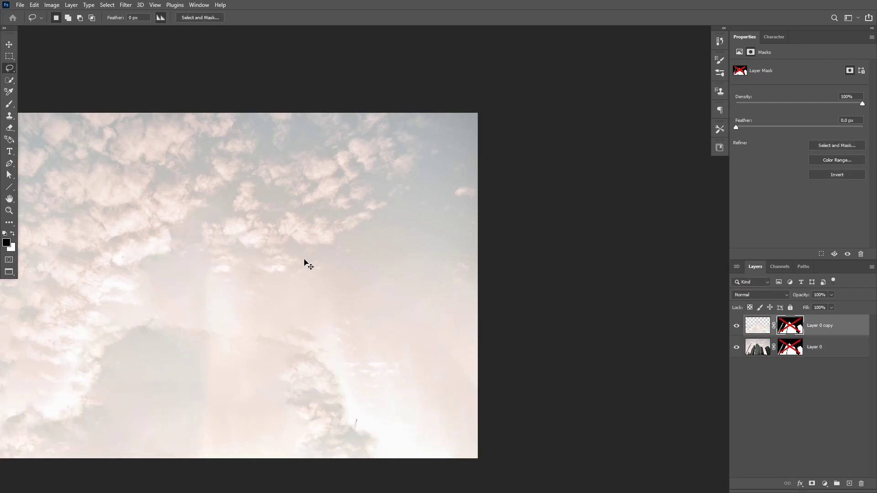
# Step: Stamp the visible sky into a new Layer 1 and delete the Layer 0 copy
pyautogui.moveTo(268, 276); pyautogui.dragTo(411, 261)
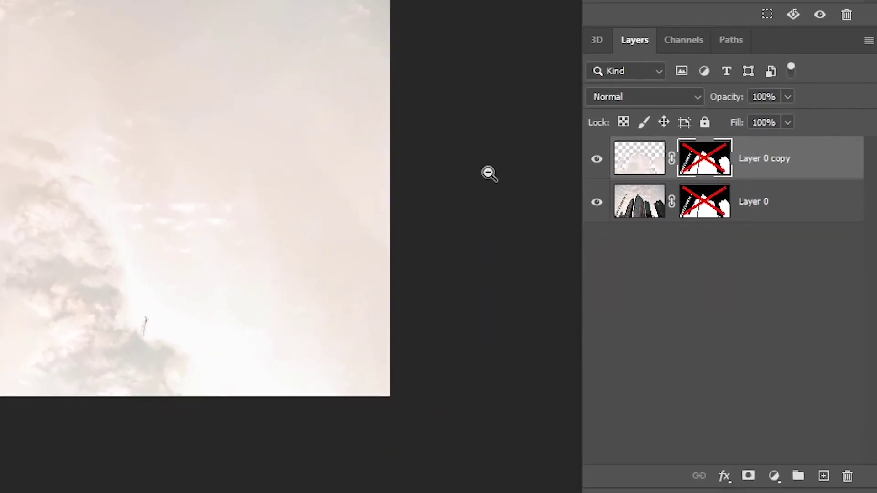
pyautogui.hotkey('ctrl', 'alt', 'shift', 'e')
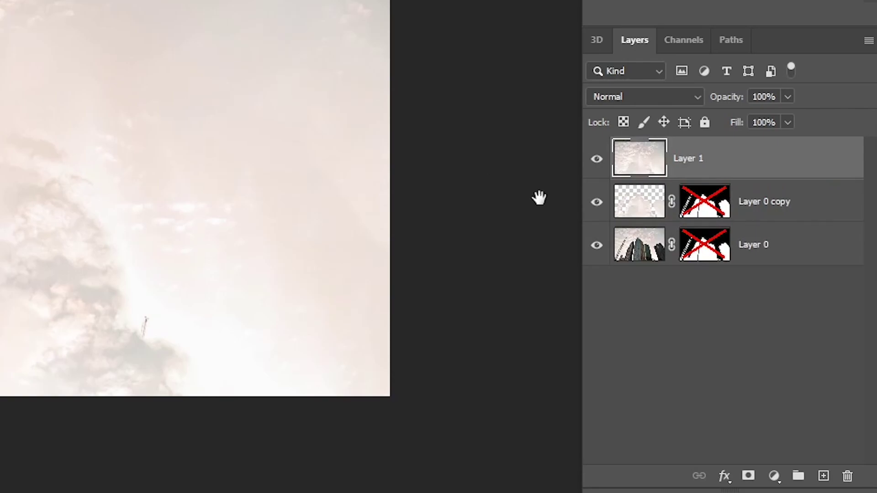
pyautogui.click(641, 205)
pyautogui.press('Delete')
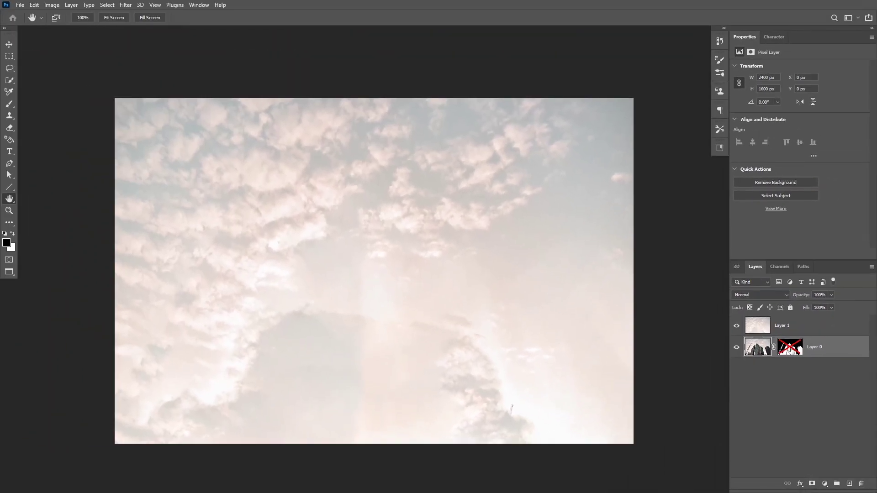
# Step: Move Layer 1 beneath Layer 0, re-enable its mask, and toggle Layer 0 to check
pyautogui.moveTo(815, 328); pyautogui.dragTo(812, 357)
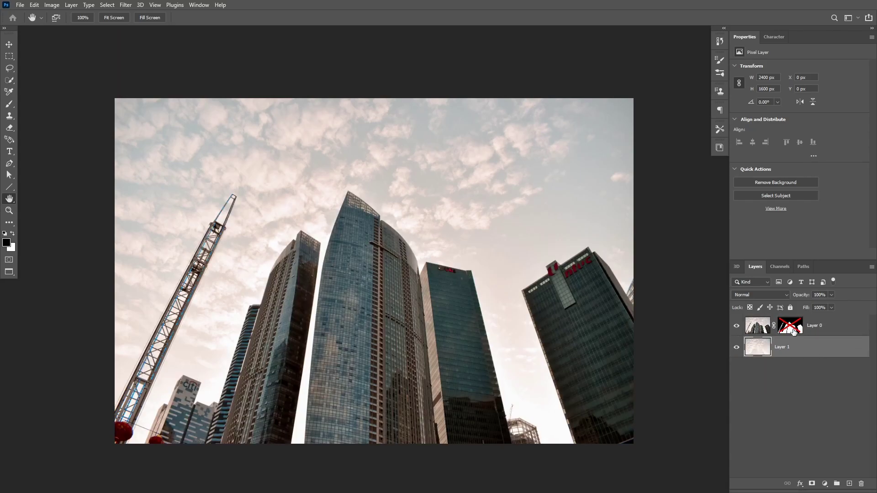
pyautogui.click(791, 326)
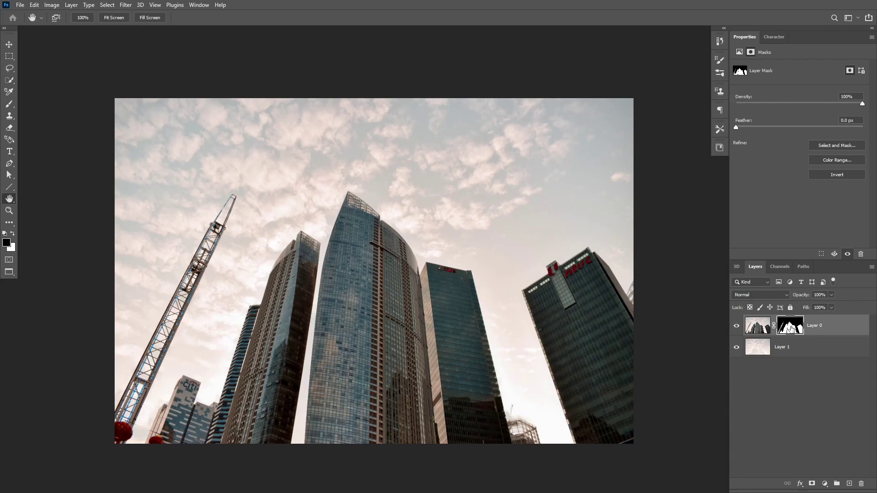
pyautogui.click(739, 328)
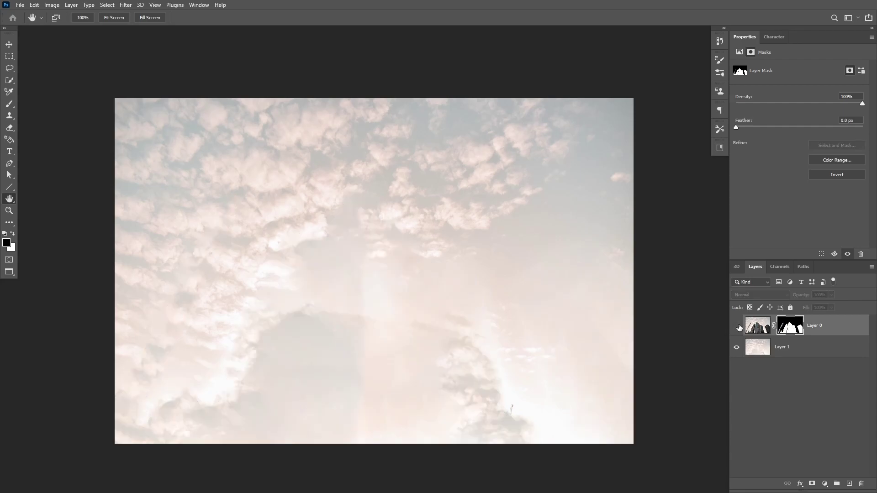
pyautogui.click(739, 328)
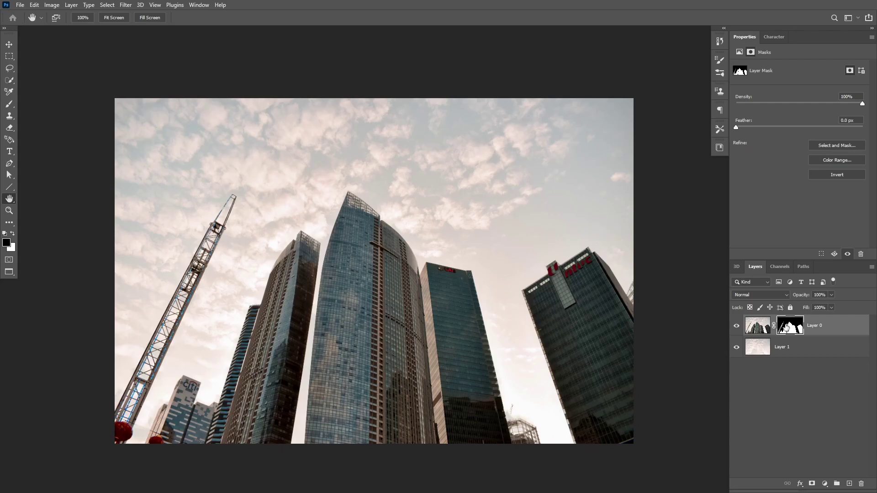
# Step: Convert the sky layer, Layer 1, to a Smart Object
pyautogui.click(810, 352)
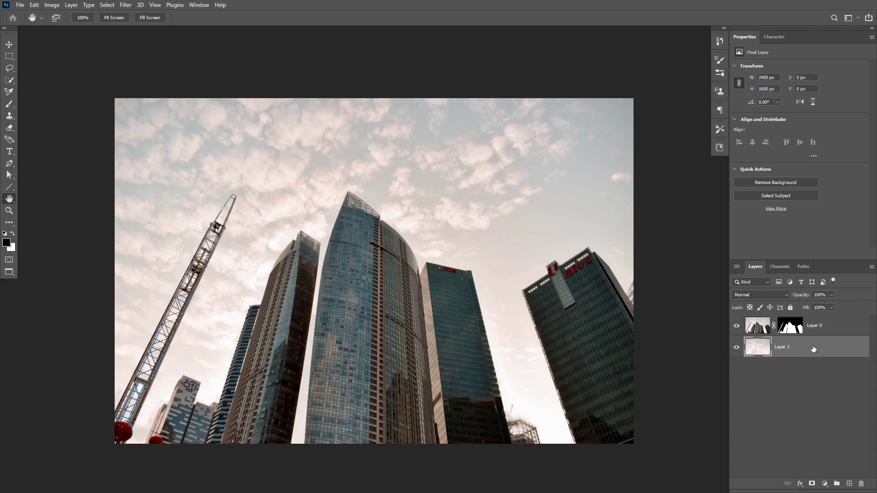
pyautogui.rightClick(812, 348)
pyautogui.click(722, 216)
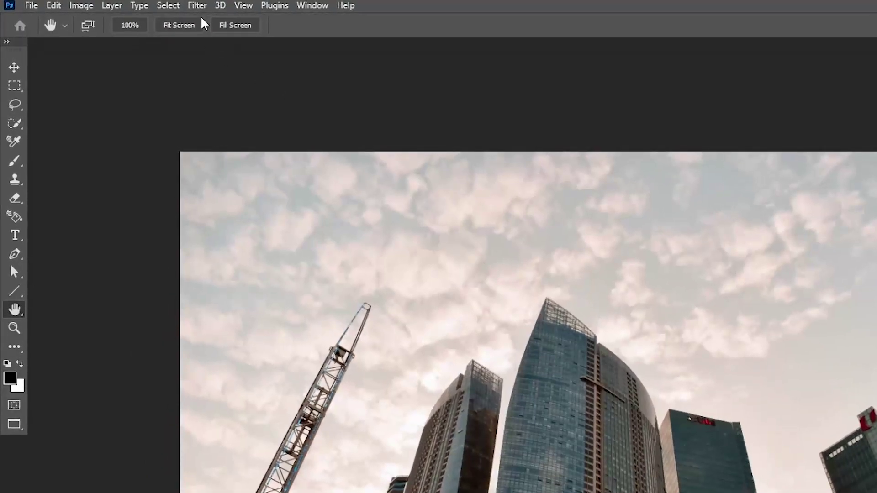
# Step: Start a Path Blur from Filter > Blur Gallery on Layer 1
pyautogui.click(129, 6)
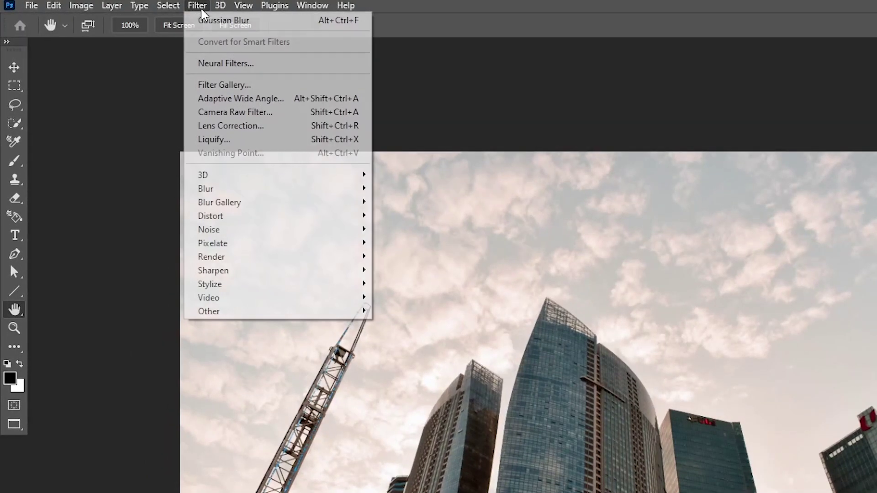
pyautogui.moveTo(313, 201)
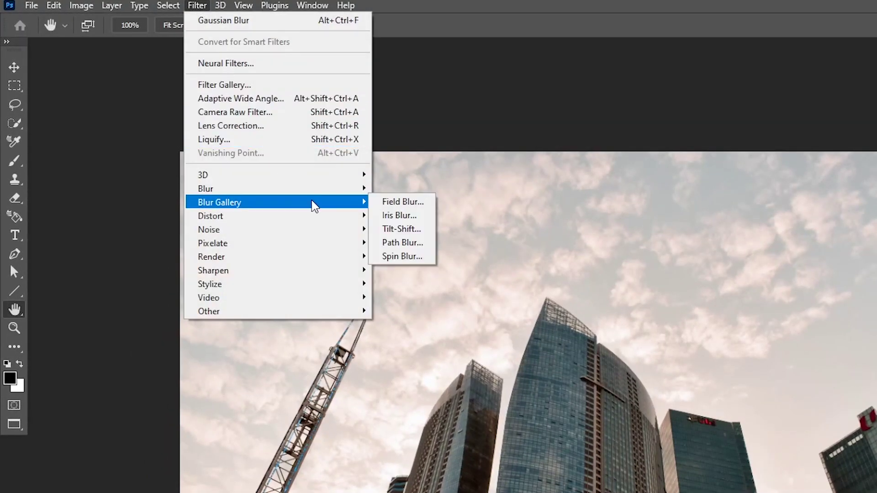
pyautogui.click(405, 245)
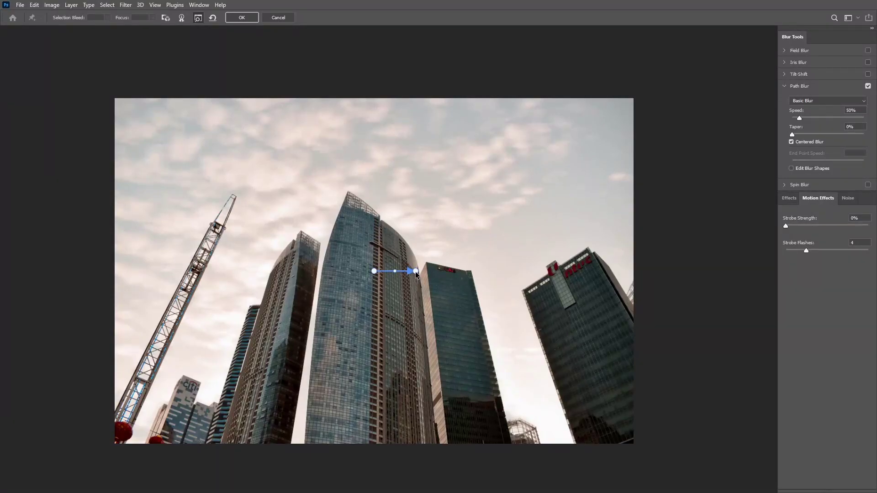
# Step: Lay two blur paths running up-right into the sky, one from the central tower, one on the left
pyautogui.moveTo(416, 273); pyautogui.dragTo(549, 131)
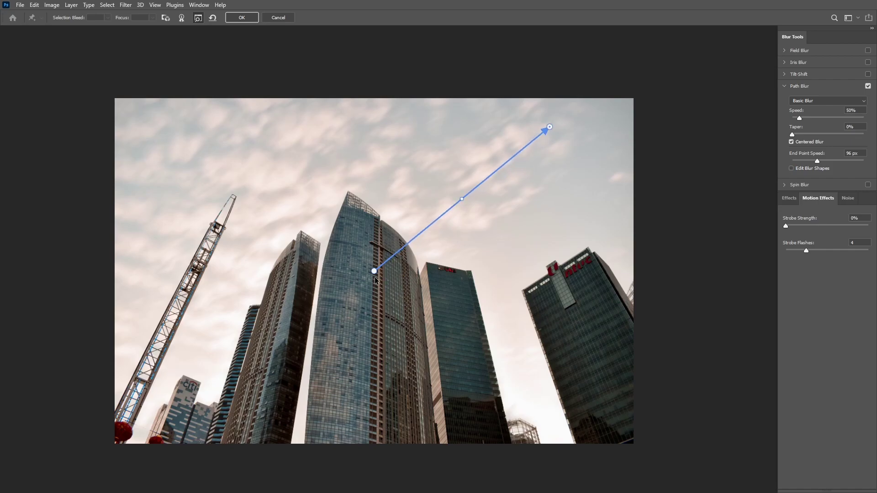
pyautogui.moveTo(373, 270); pyautogui.dragTo(387, 406)
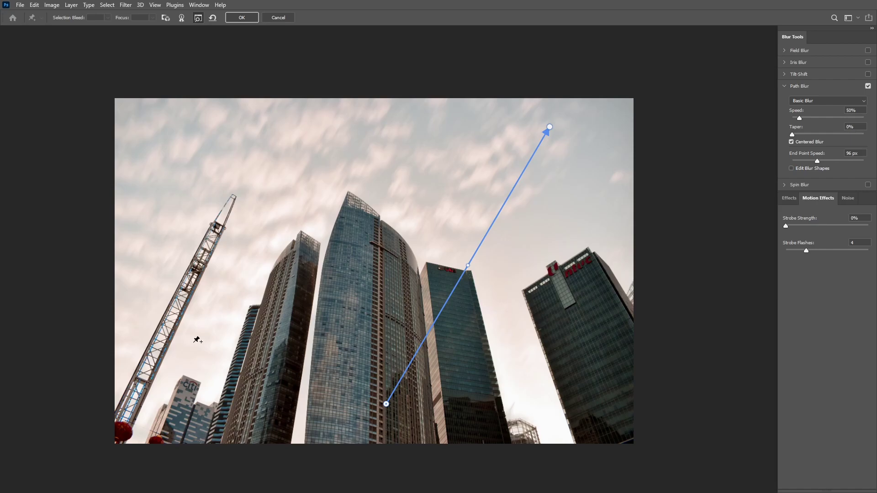
pyautogui.moveTo(189, 348); pyautogui.dragTo(356, 119)
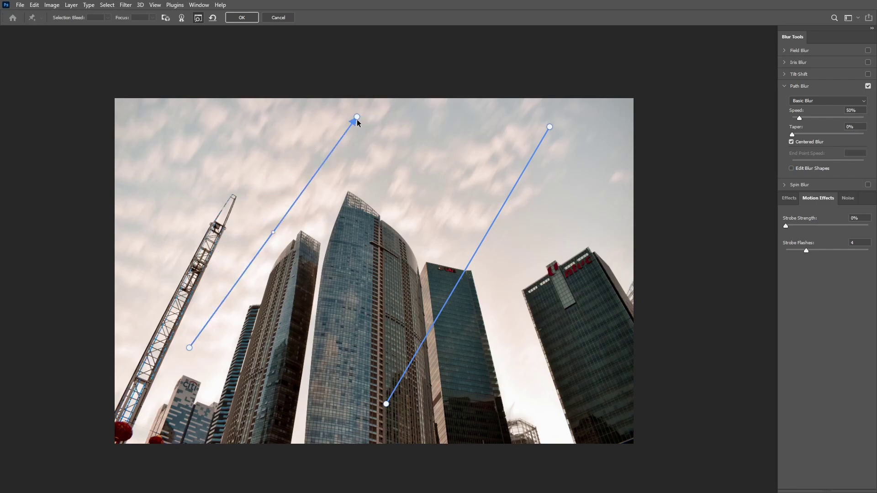
# Step: Bend both blur paths into smooth curves and raise the blur Speed to 207%
pyautogui.moveTo(358, 121); pyautogui.dragTo(360, 110)
pyautogui.moveTo(189, 348); pyautogui.dragTo(171, 370)
pyautogui.moveTo(309, 180); pyautogui.dragTo(302, 171)
pyautogui.moveTo(466, 251); pyautogui.dragTo(446, 250)
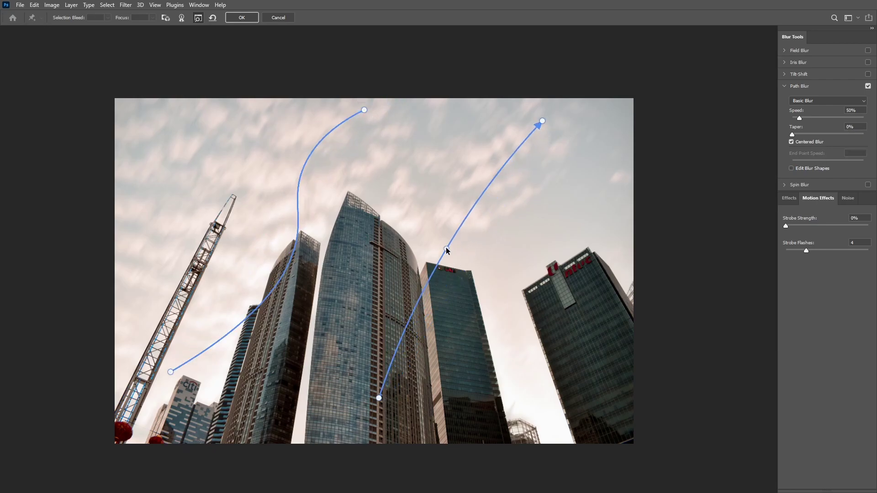
pyautogui.moveTo(546, 124); pyautogui.dragTo(565, 121)
pyautogui.moveTo(364, 110); pyautogui.dragTo(384, 108)
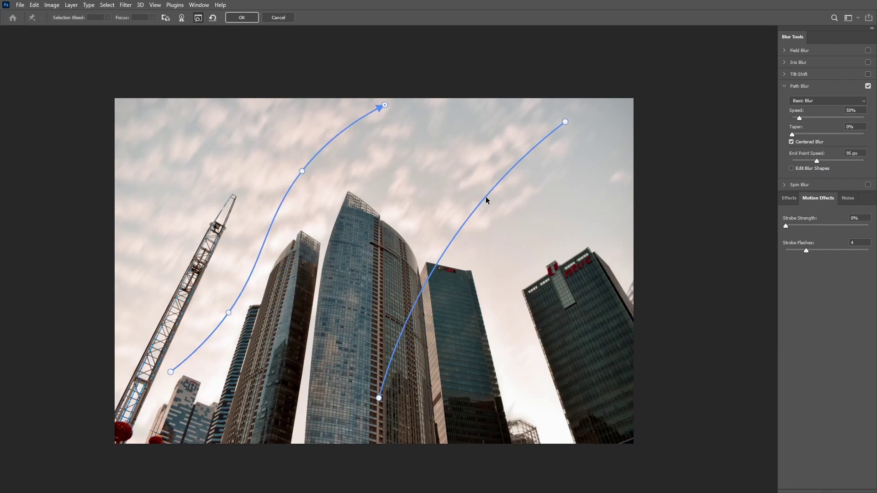
pyautogui.moveTo(488, 201); pyautogui.dragTo(493, 182)
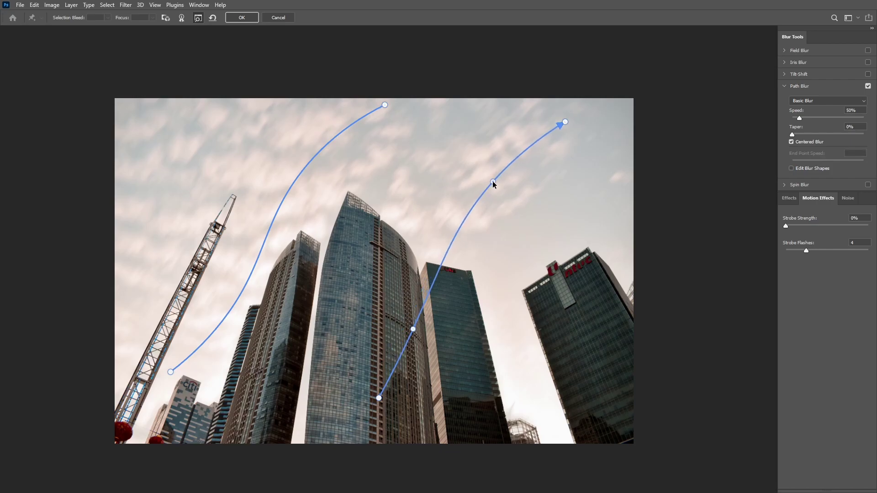
pyautogui.moveTo(802, 119)
pyautogui.mouseDown()
pyautogui.moveTo(821, 117)
pyautogui.moveTo(806, 134)
pyautogui.mouseUp()
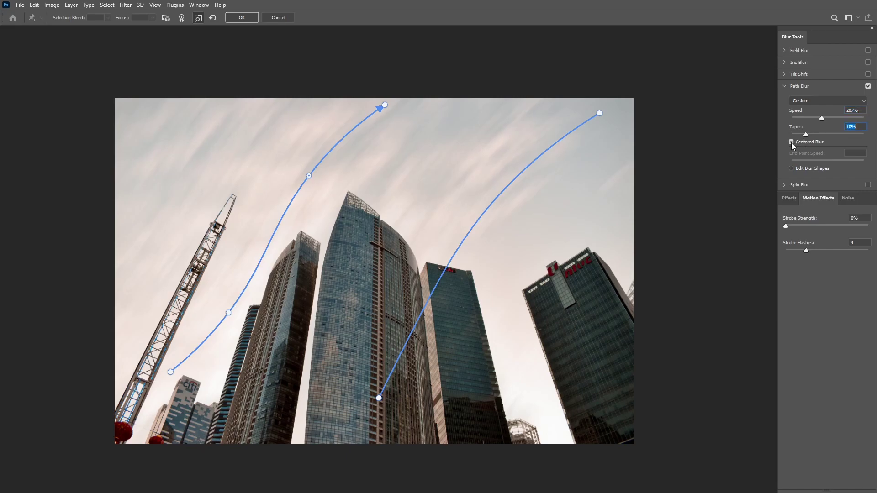
# Step: Turn off Centered Blur and apply the Path Blur at 264% speed with 10% taper
pyautogui.click(790, 143)
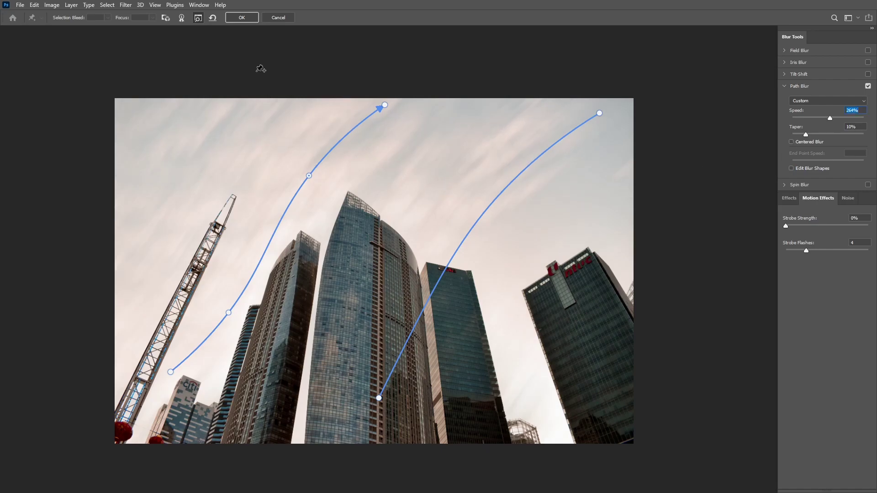
pyautogui.click(241, 19)
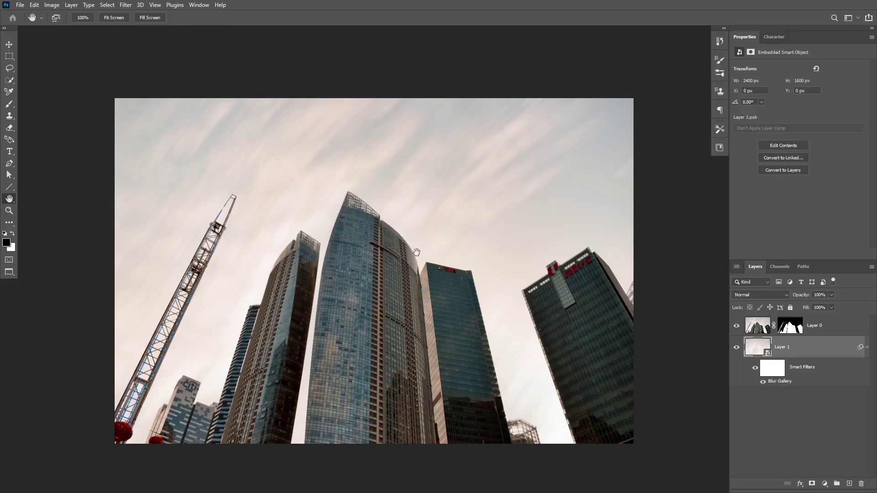
pyautogui.moveTo(415, 252); pyautogui.dragTo(429, 247)
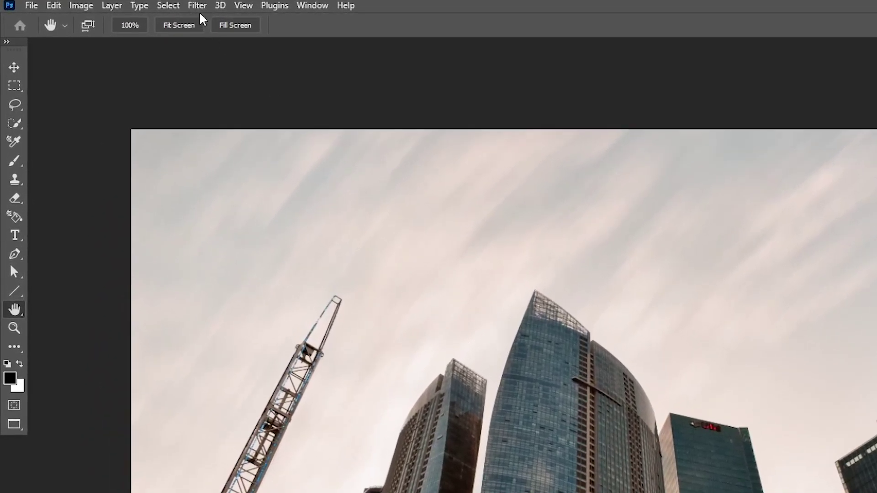
# Step: Add a Gaussian Blur smart filter to Layer 1 with a radius of about 6.8 pixels
pyautogui.click(124, 5)
pyautogui.moveTo(341, 188)
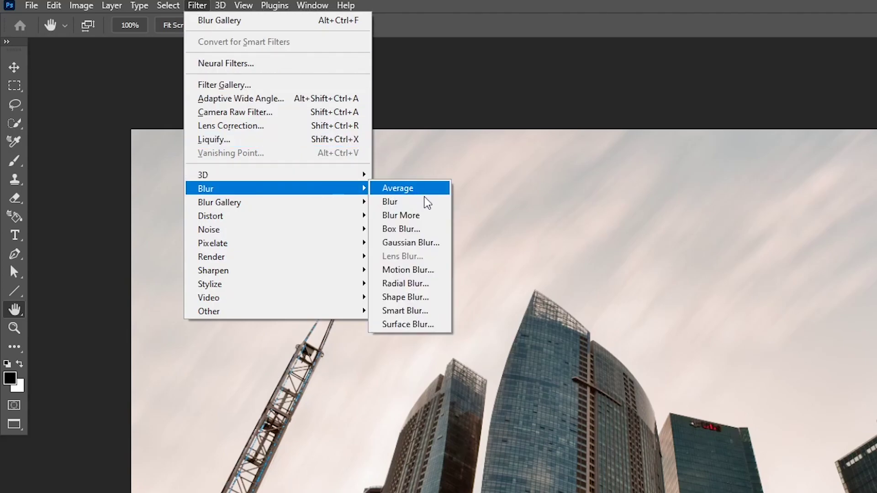
pyautogui.click(432, 244)
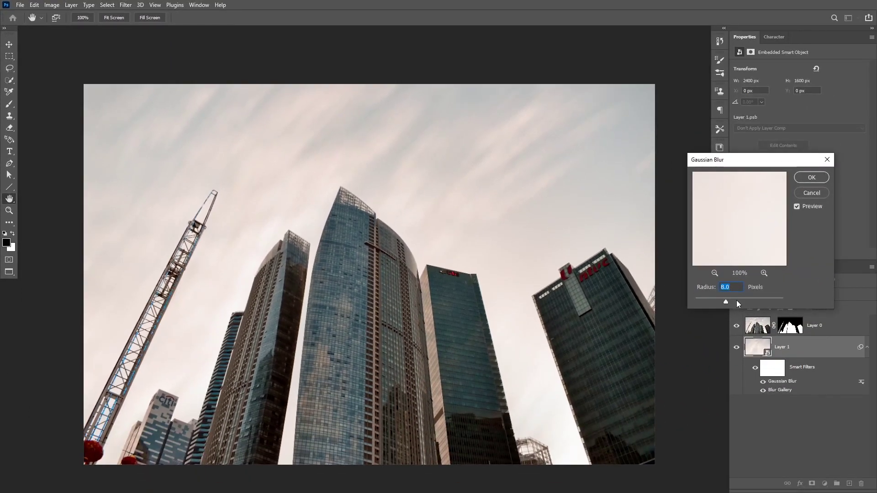
pyautogui.moveTo(726, 302); pyautogui.dragTo(722, 301)
pyautogui.click(796, 206)
pyautogui.click(811, 194)
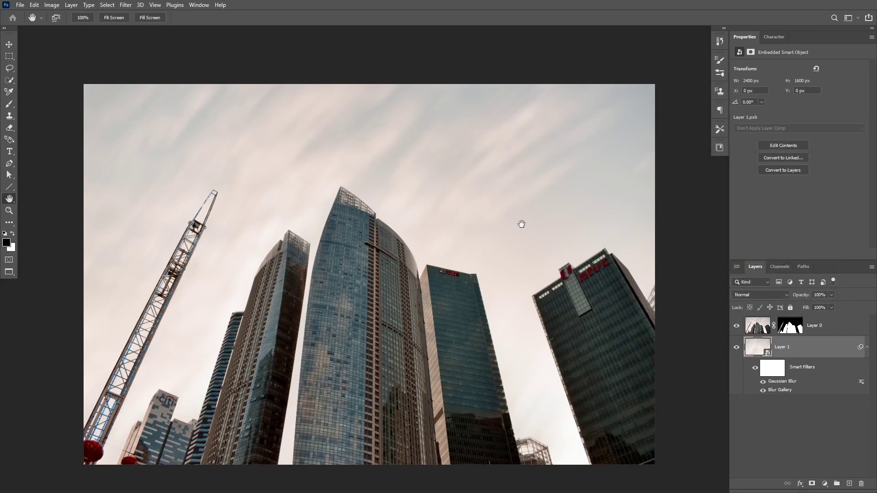